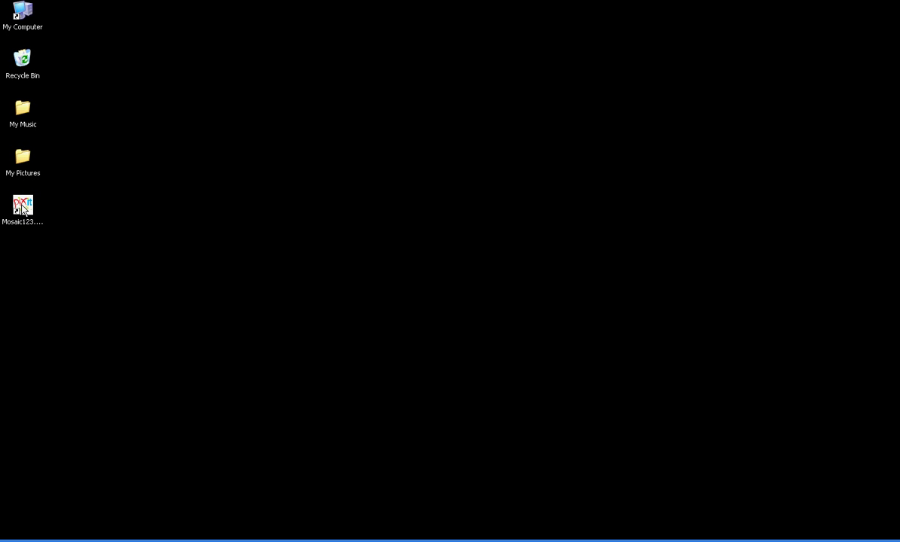
Step: Launch Mosaic123, choose 70X50 cm for the canvas finish, and continue to the target-image step
double_click(22, 207)
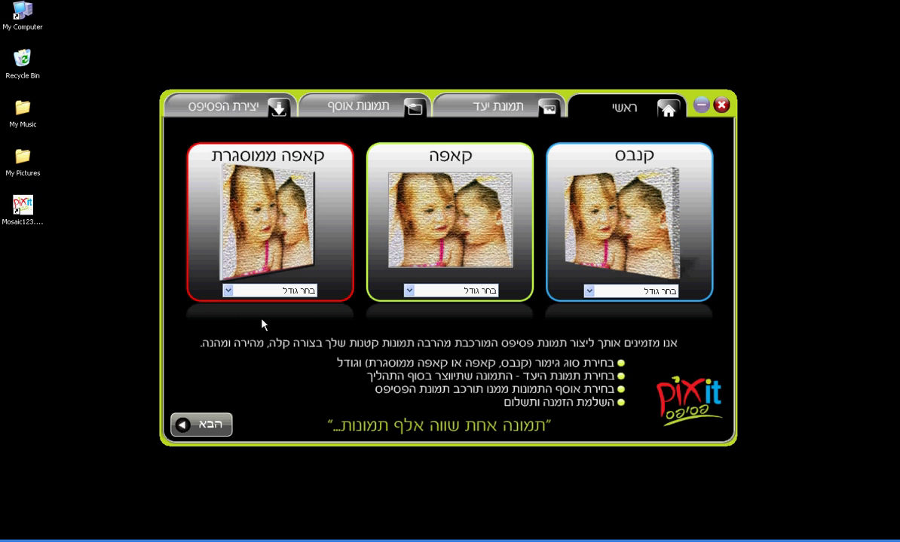
click(450, 291)
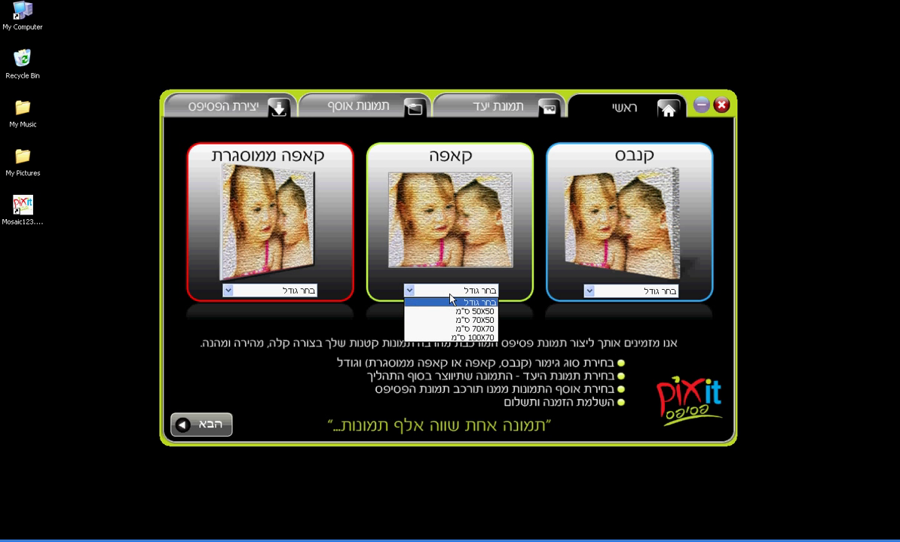
click(607, 299)
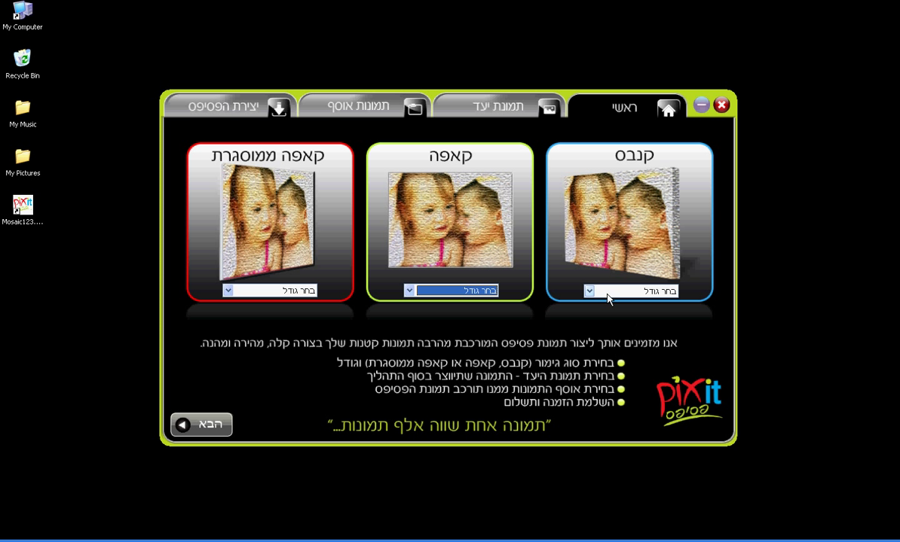
click(607, 294)
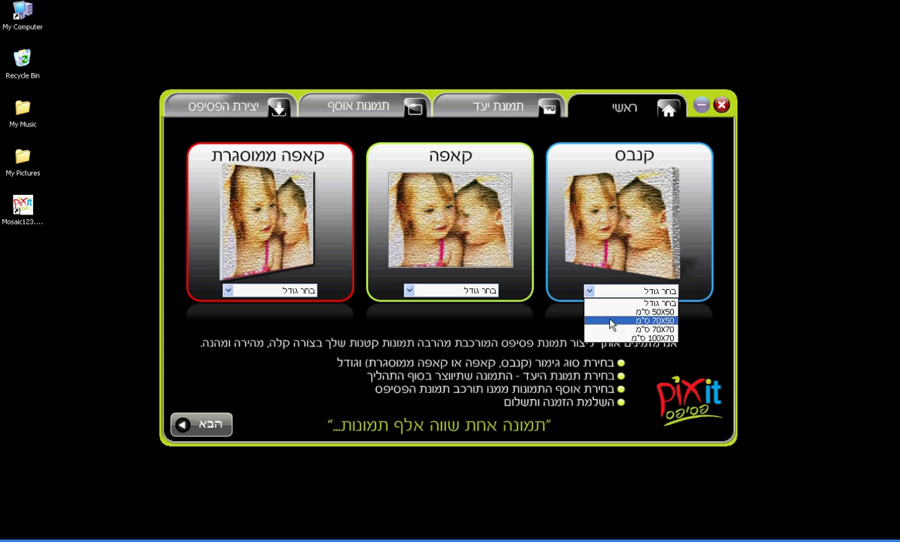
click(610, 320)
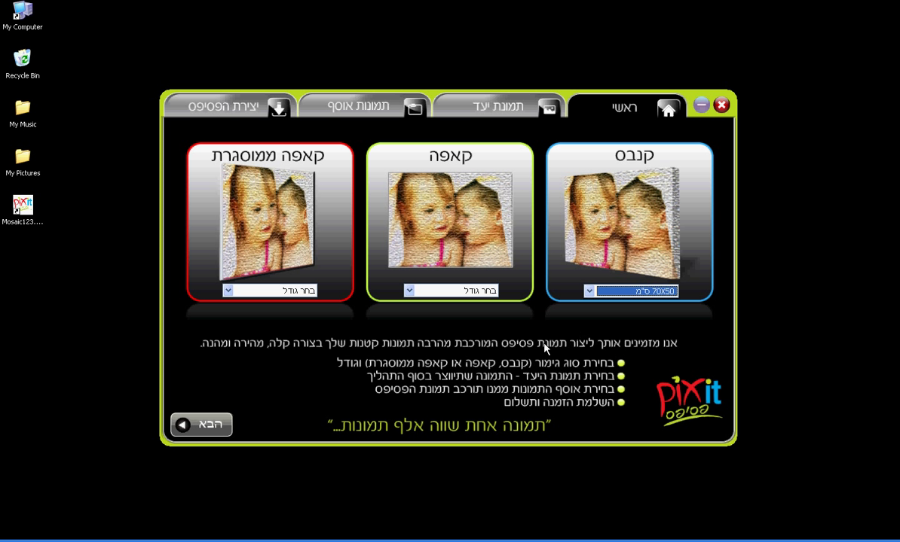
click(210, 426)
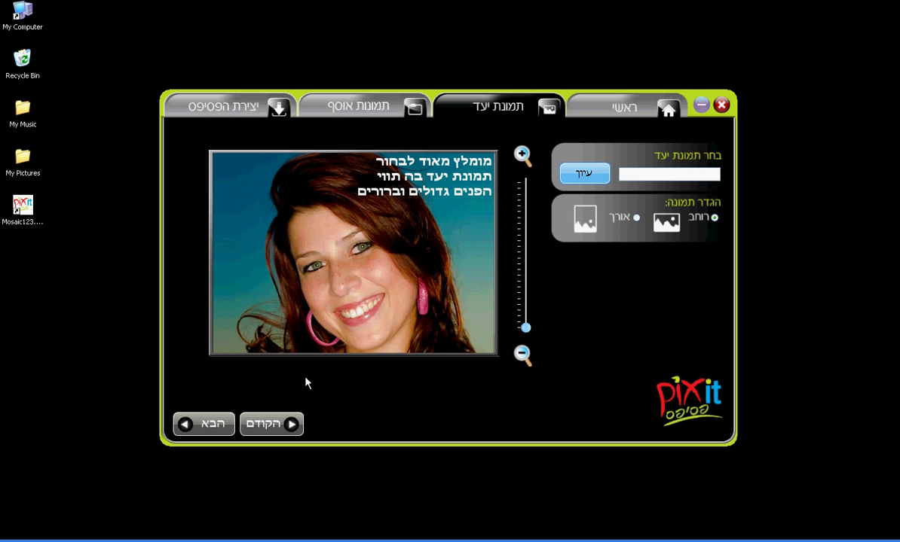
Step: Load CIMG1570.JPG from the Vacation folder as the target image in a portrait crop
click(585, 179)
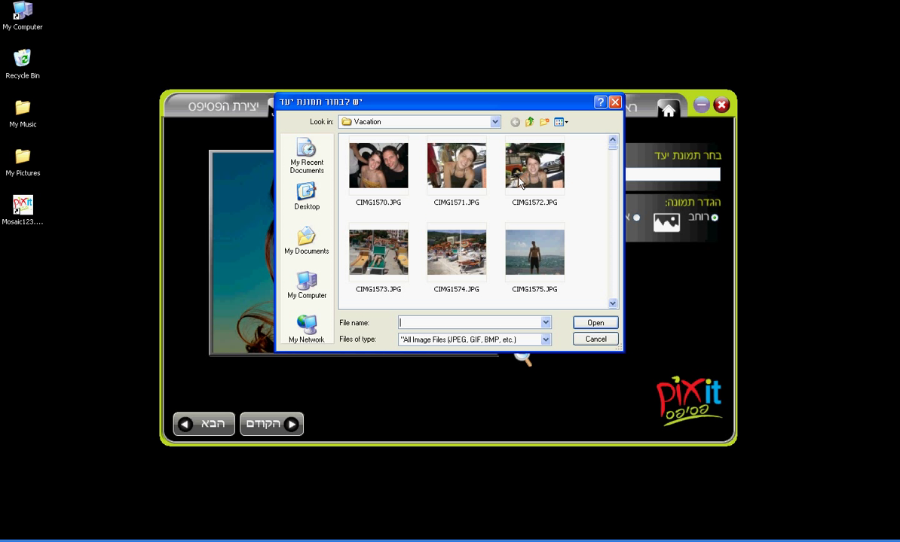
click(387, 180)
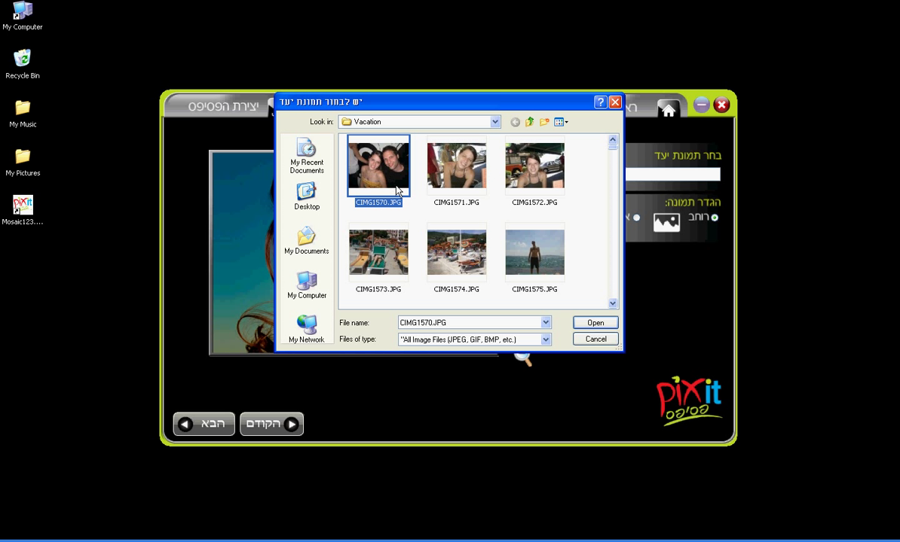
click(589, 324)
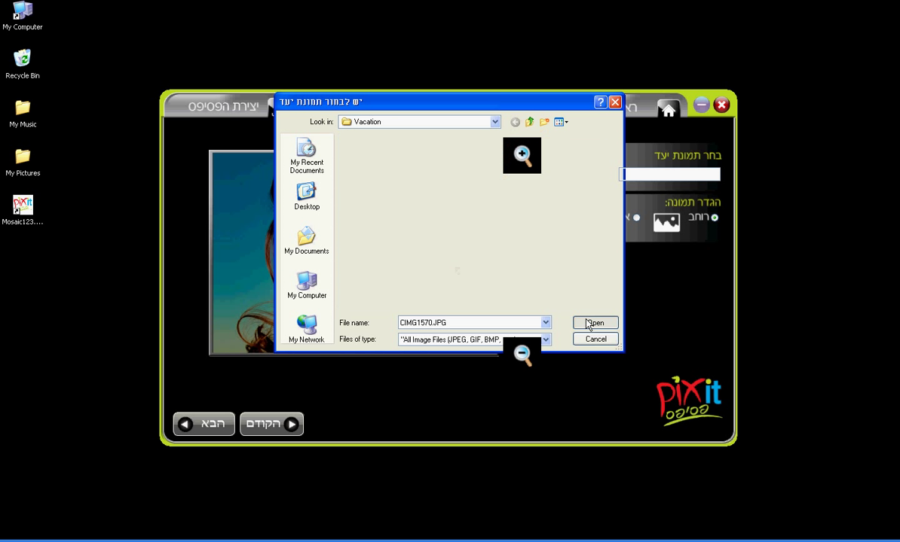
click(637, 219)
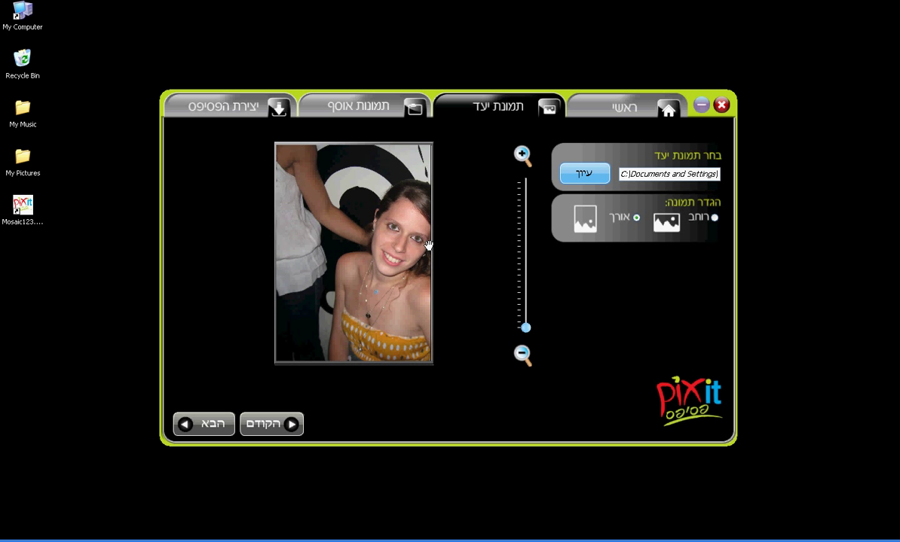
Step: Switch the target photo to landscape, zoom in and centre the couple's faces, then continue
drag(427, 245, 333, 246)
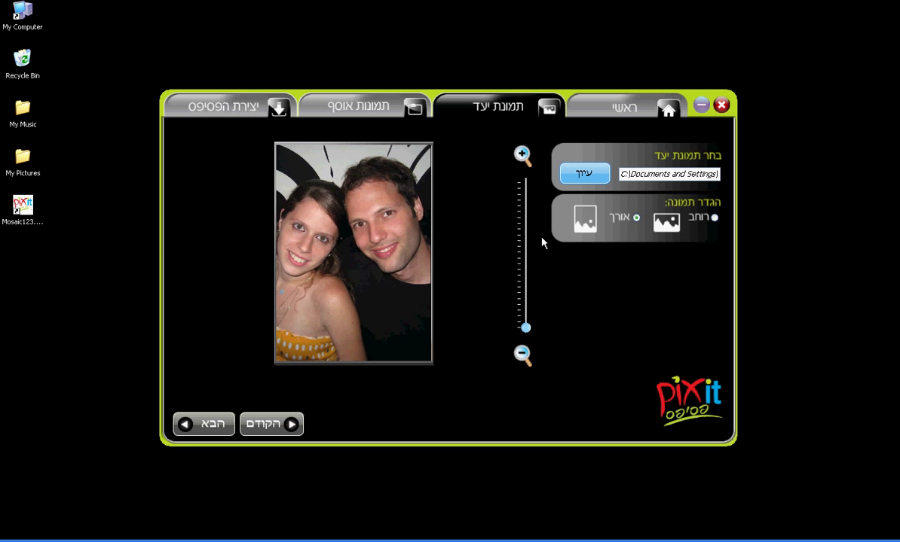
click(714, 219)
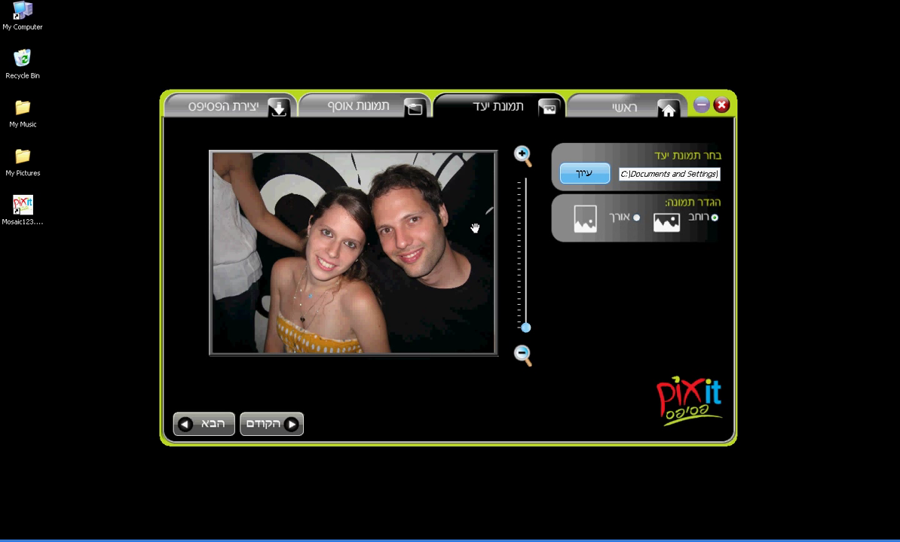
click(522, 154)
drag(441, 295, 357, 297)
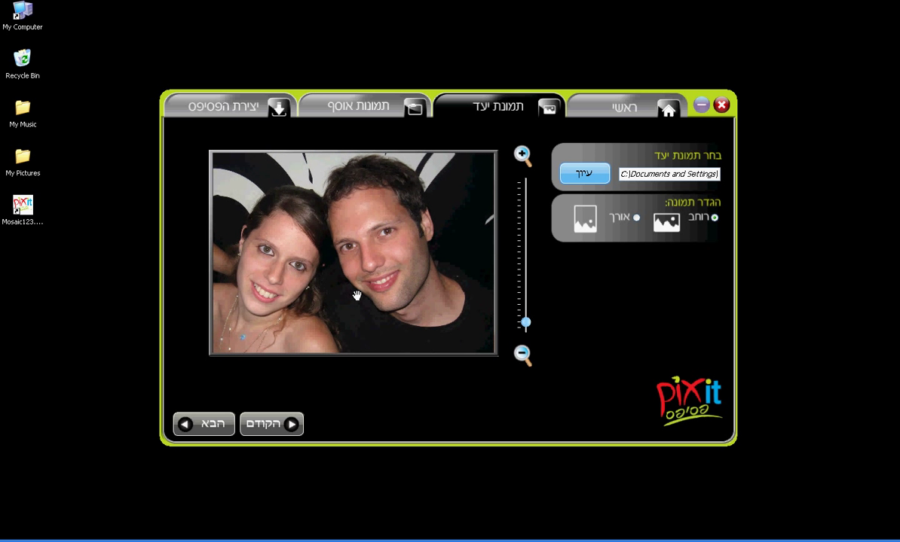
click(524, 319)
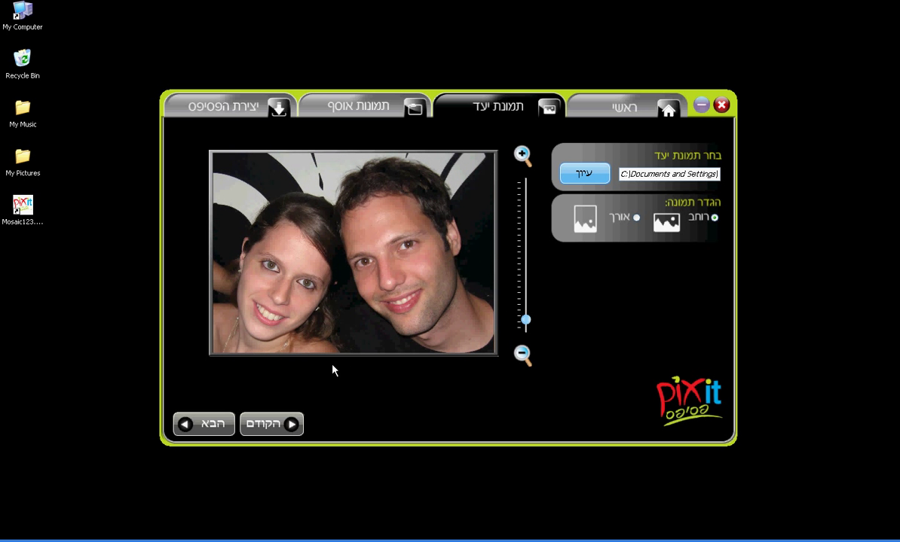
click(206, 424)
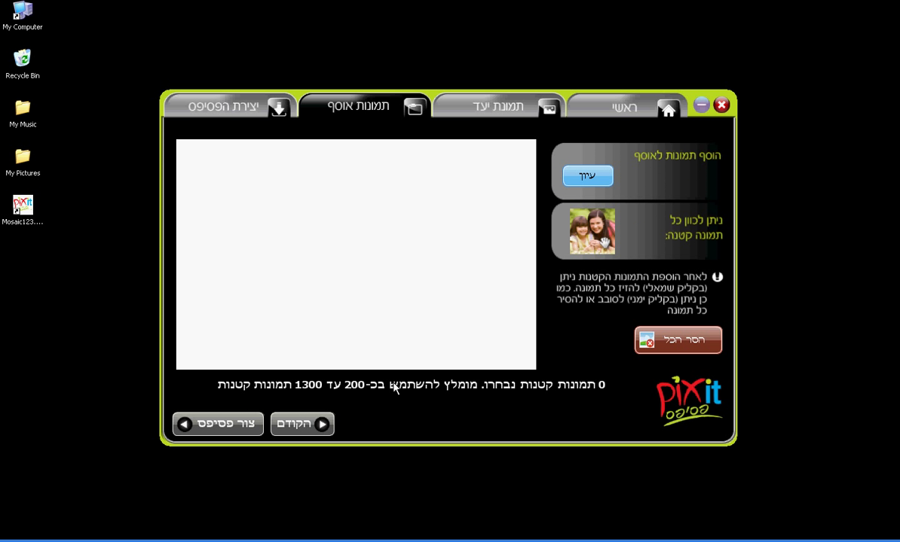
Step: Add every photo in the Vacation folder to the collection, 342 in total
click(605, 179)
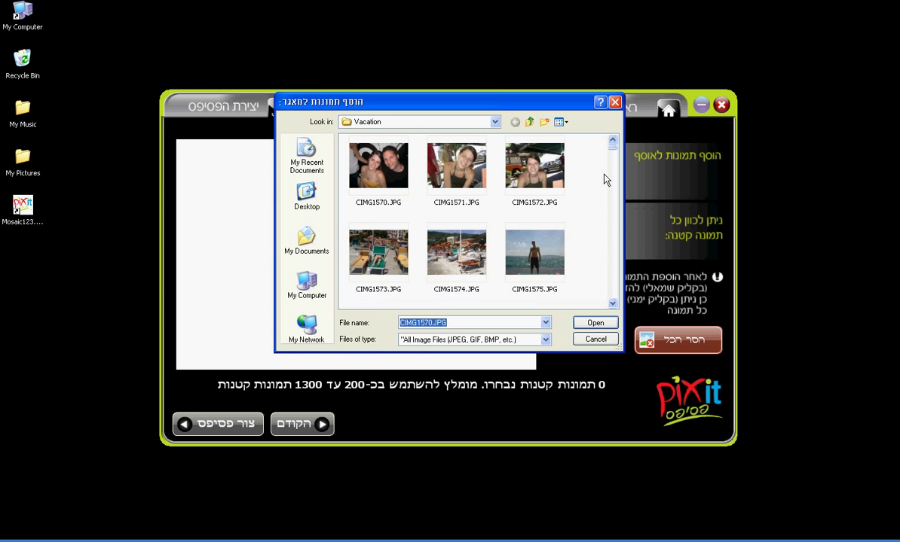
drag(604, 179, 351, 329)
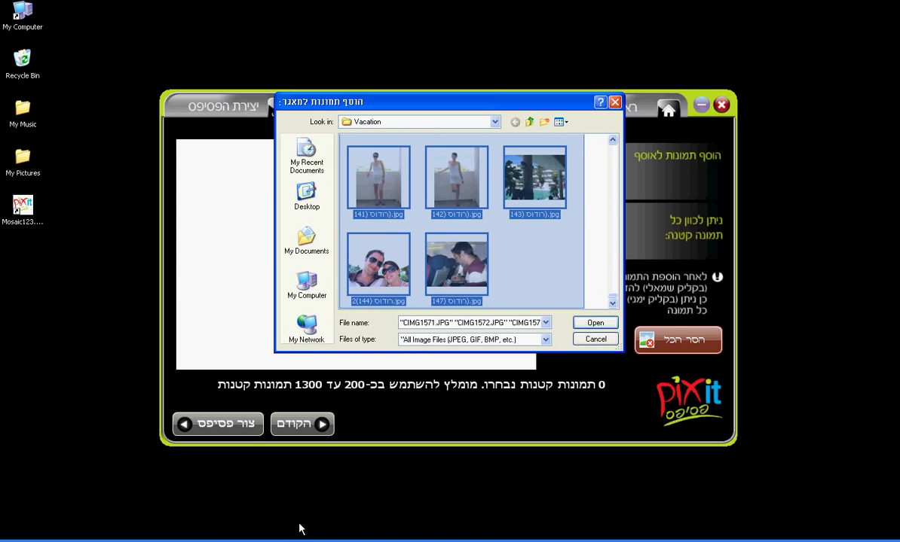
click(595, 324)
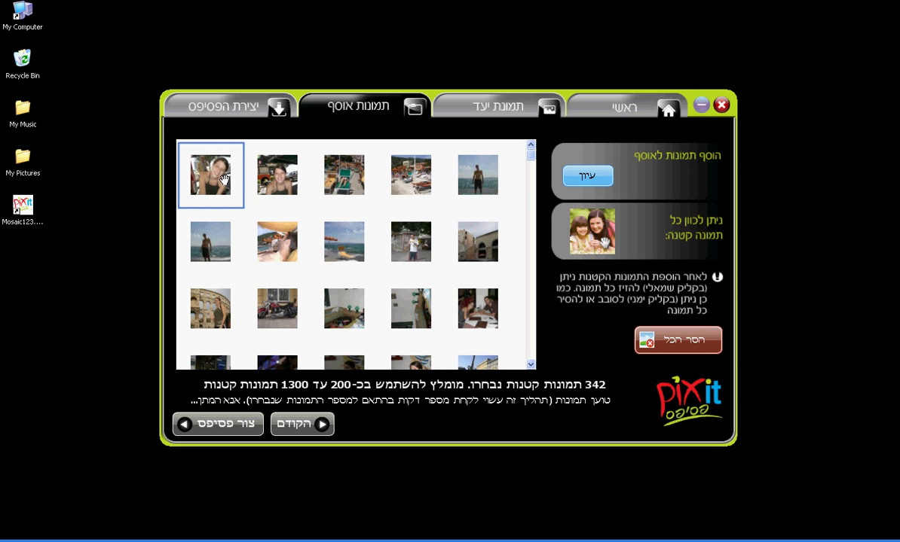
Step: Rotate one tile photo clockwise and remove an unwanted photo, leaving 412 in the collection
right_click(413, 306)
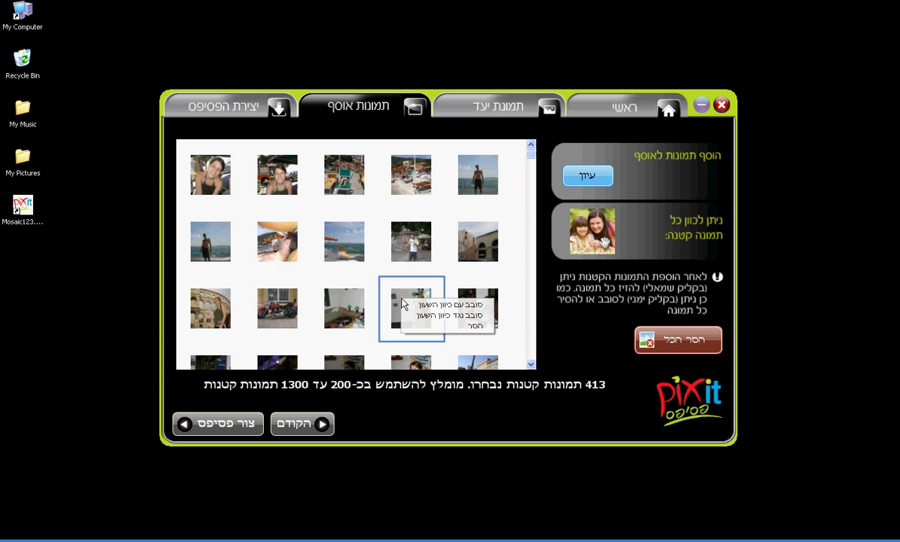
click(413, 305)
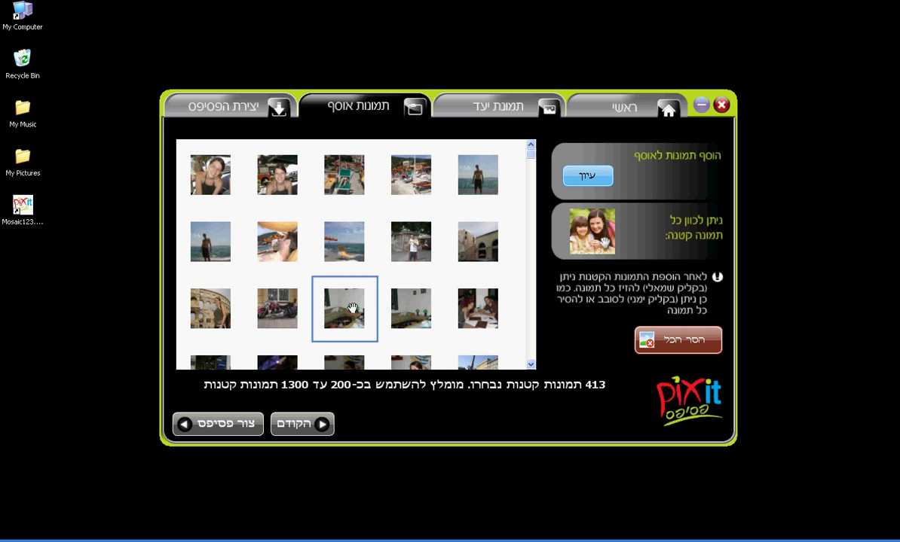
right_click(347, 308)
click(386, 322)
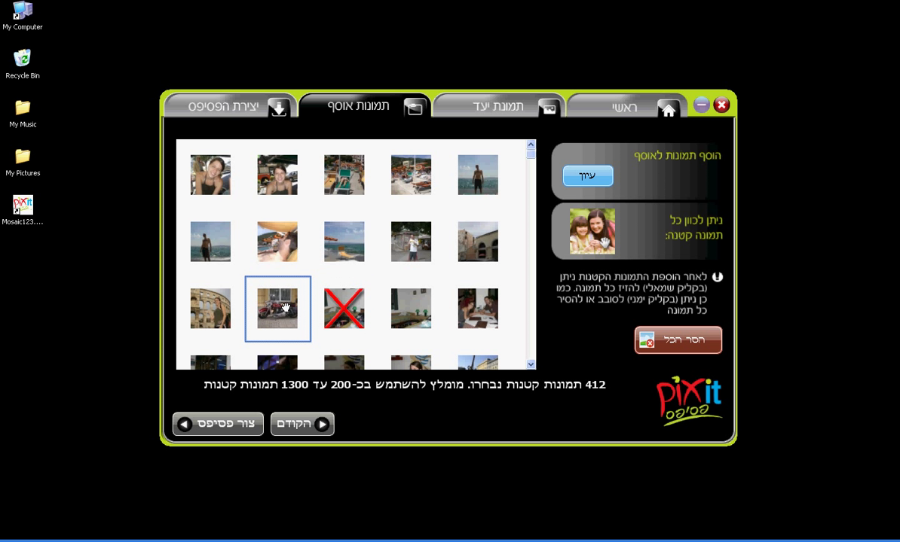
click(569, 173)
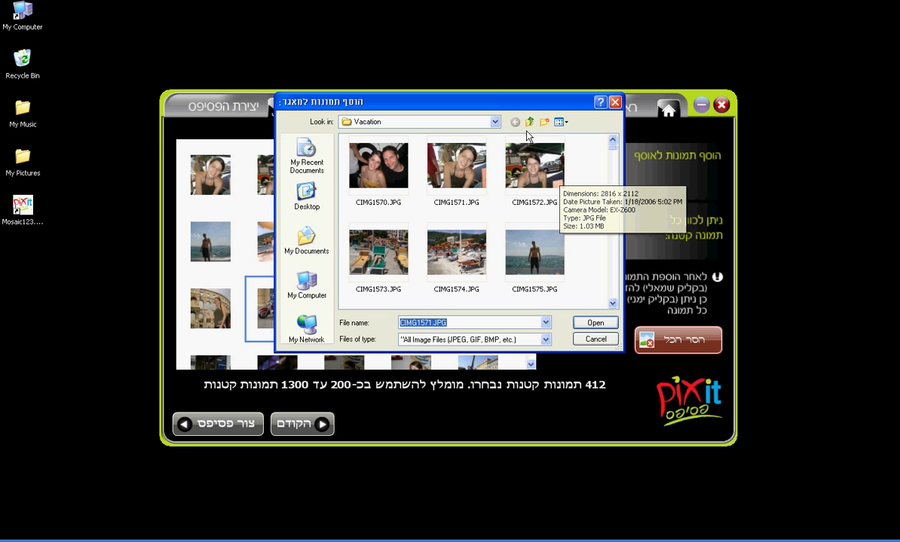
Step: Add all photos from the Trip to Europe folder, bringing the collection to 780 photos
click(529, 121)
click(382, 165)
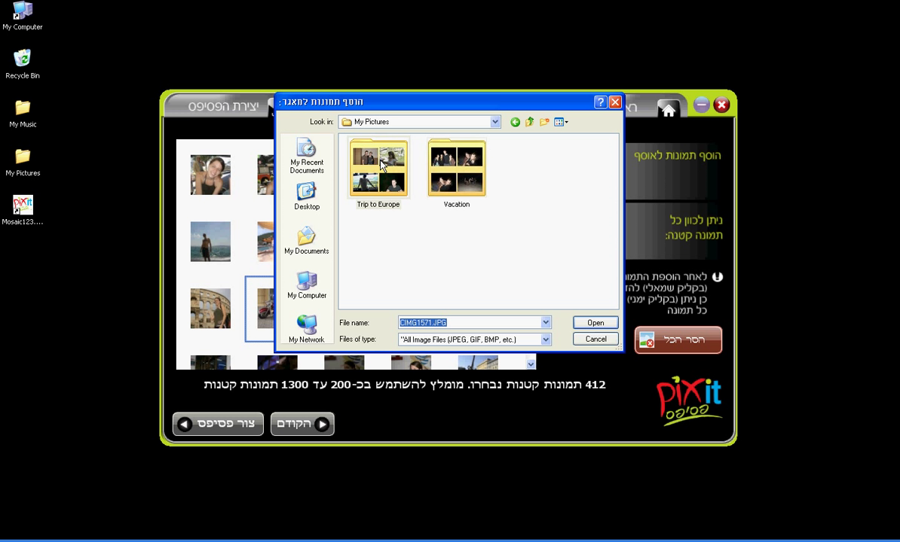
double_click(382, 168)
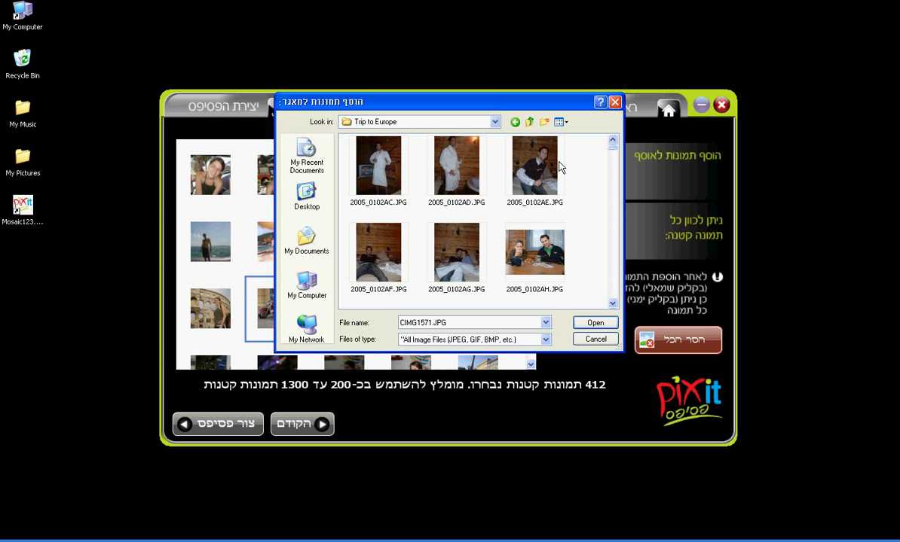
drag(580, 156, 341, 479)
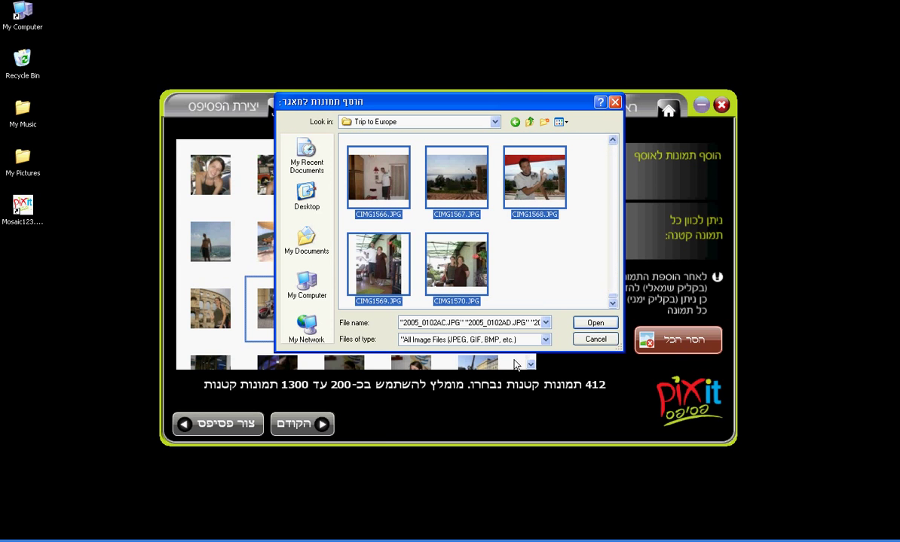
click(594, 322)
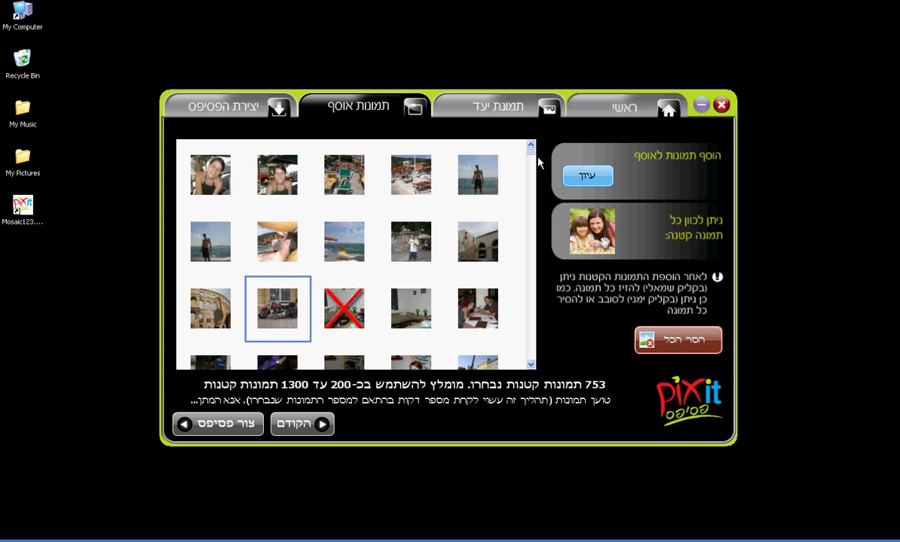
drag(531, 158, 531, 294)
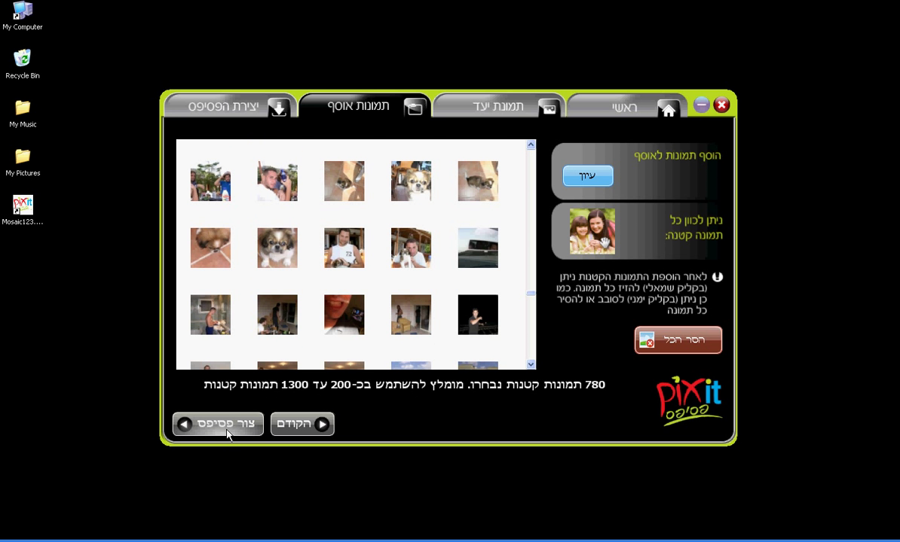
click(222, 424)
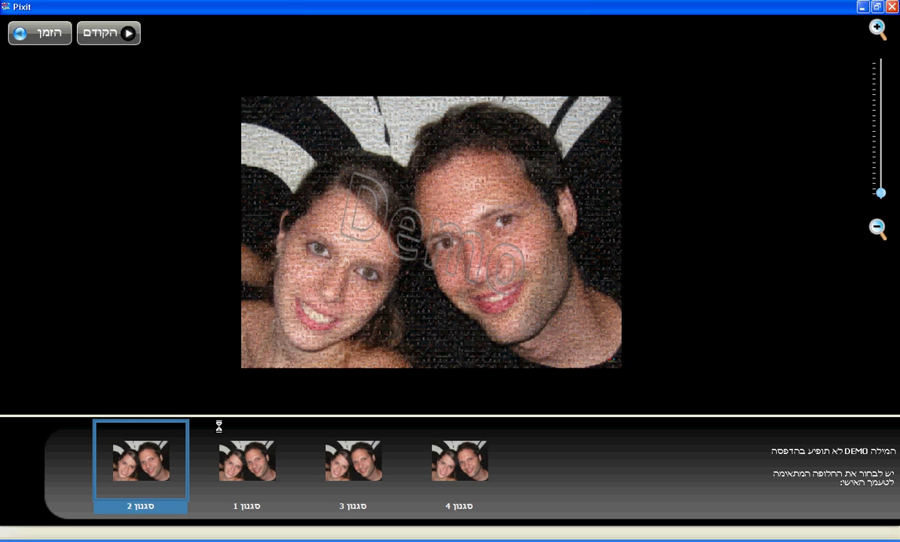
Step: Preview the generated mosaic in styles 1, 3 and 4, settling on style 4 and zooming in
click(243, 470)
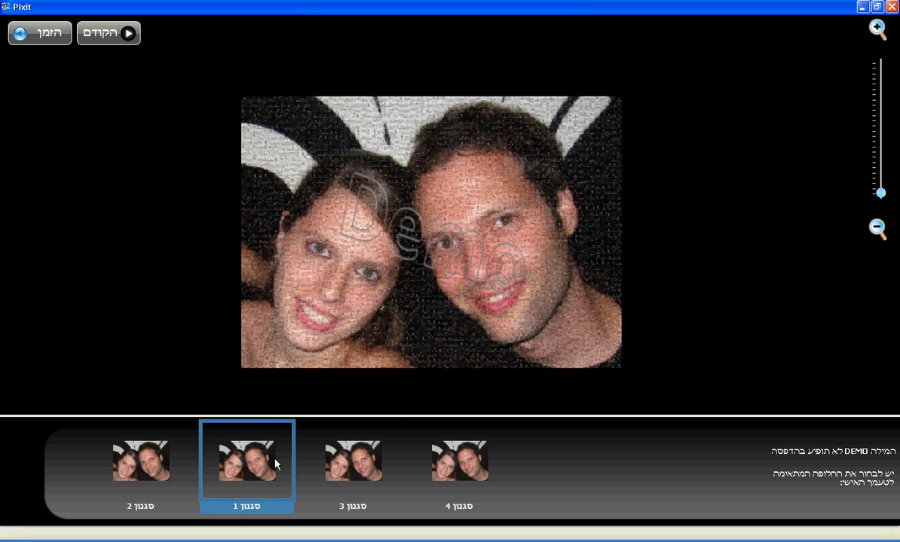
click(346, 463)
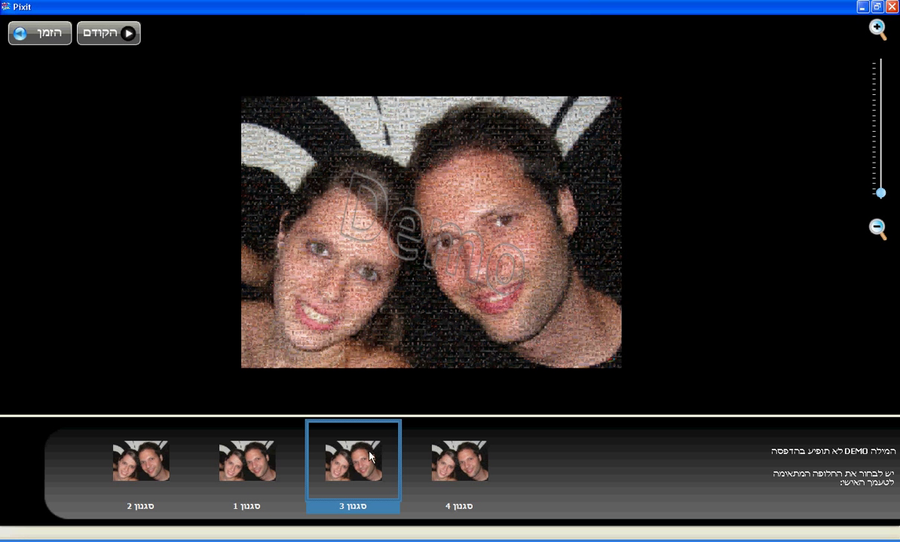
click(459, 458)
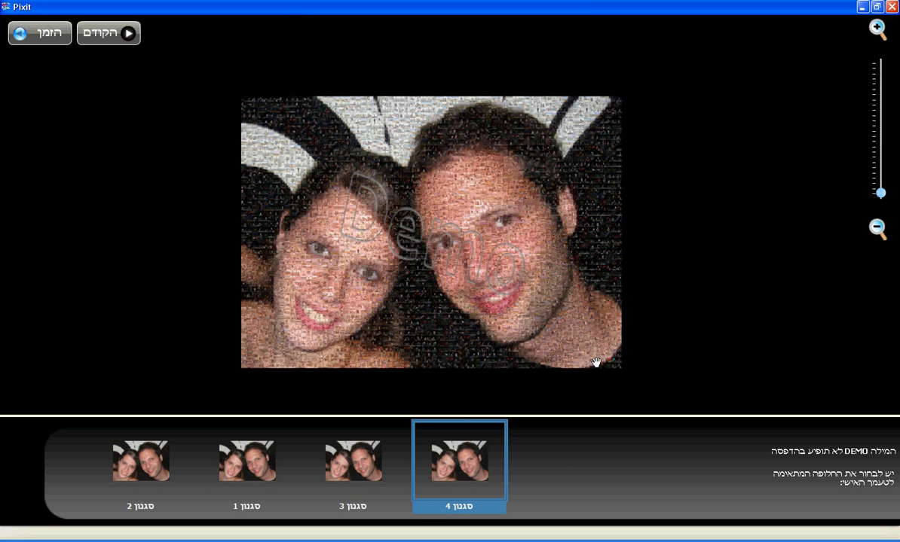
drag(878, 194, 879, 116)
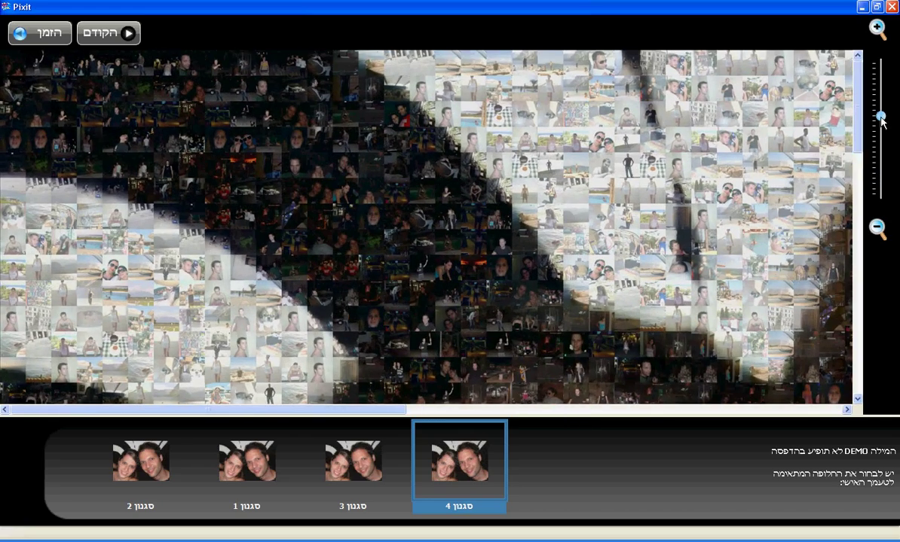
Step: Inspect the mosaic's photo tiles up close, then open the order form for style 1
drag(694, 302, 550, 50)
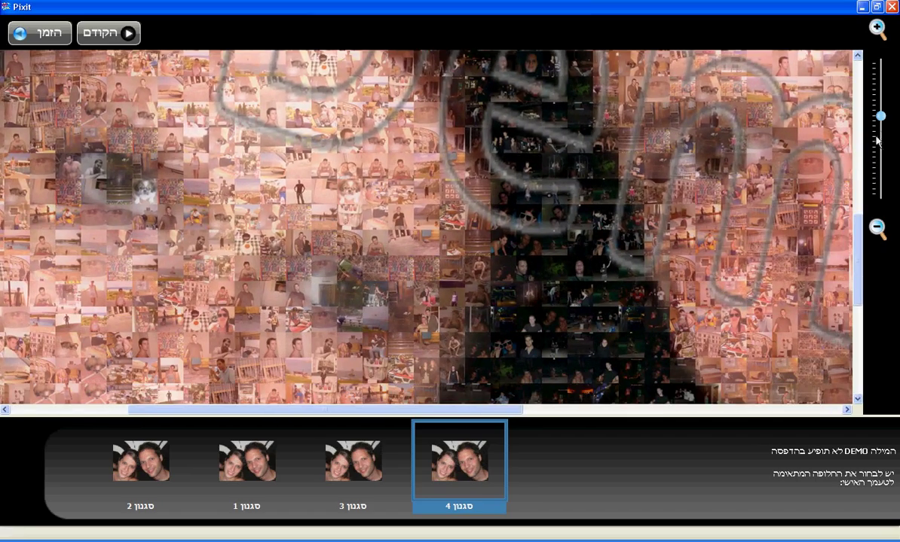
drag(880, 115, 880, 103)
drag(652, 281, 622, 226)
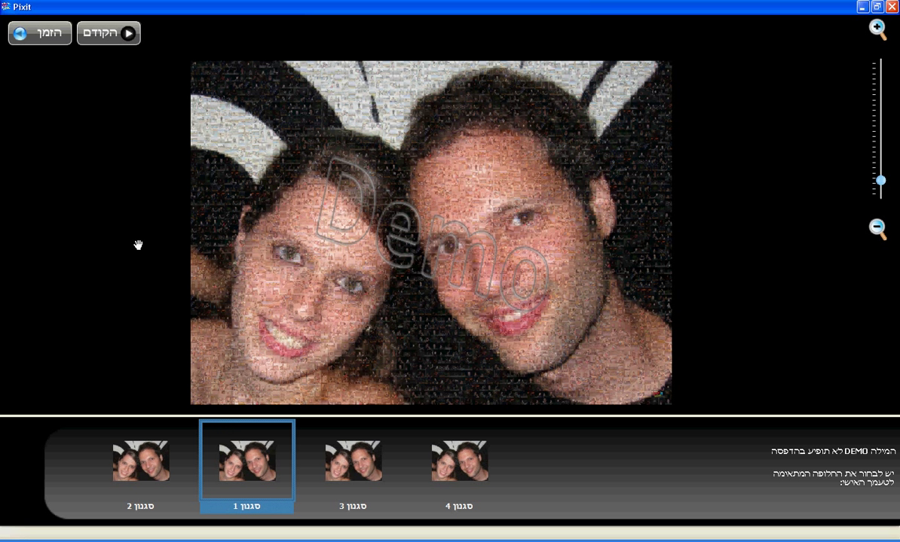
click(48, 37)
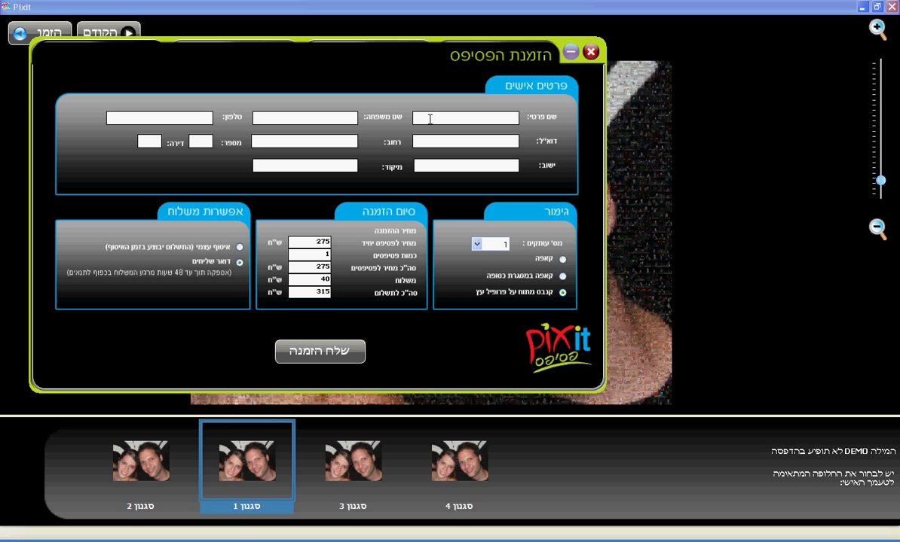
Step: Enter the customer's name, choose Kappa finish, 2 copies and self pickup, and send the order
text(John)
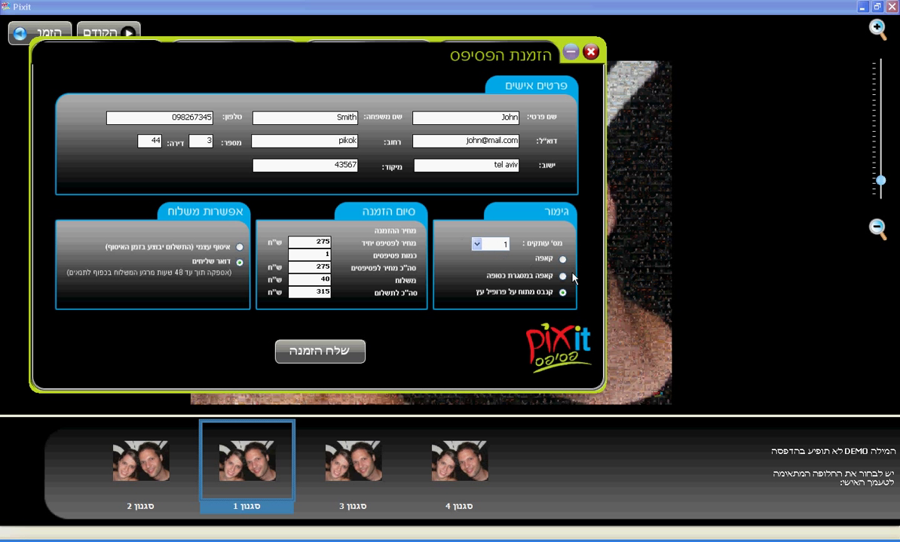
key(Up)
key(Up)
click(477, 244)
click(486, 269)
click(240, 247)
click(316, 353)
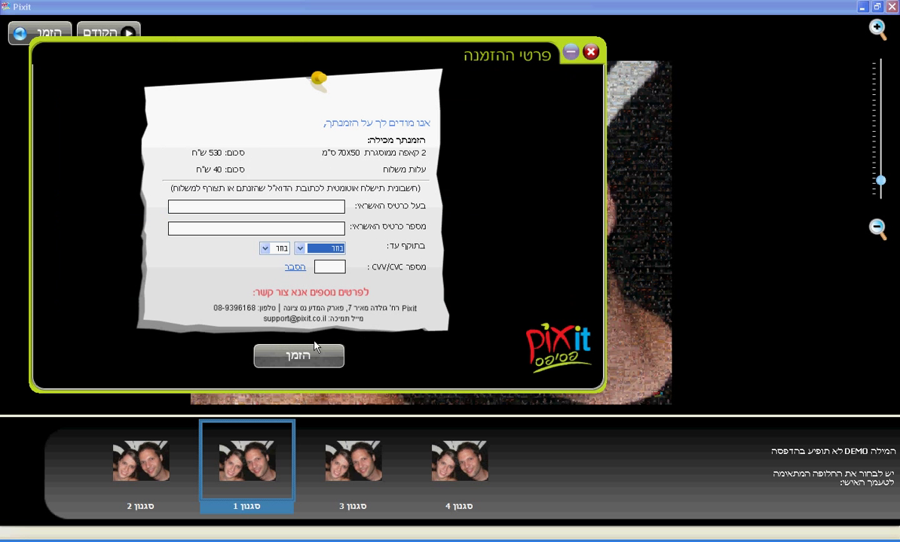
Step: Enter the cardholder's name and card details, correct the CVV, and submit the paid order
click(311, 205)
text(John Smith)
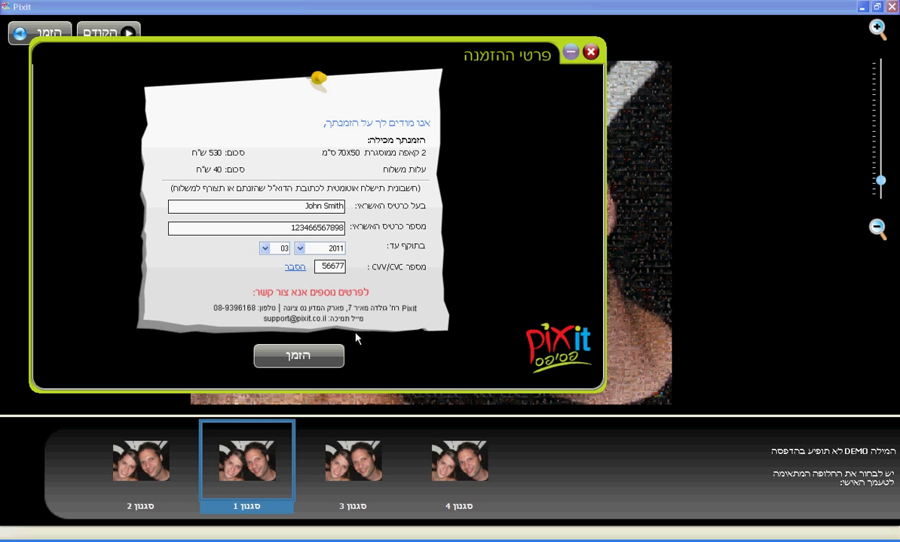
key(BackSpace)
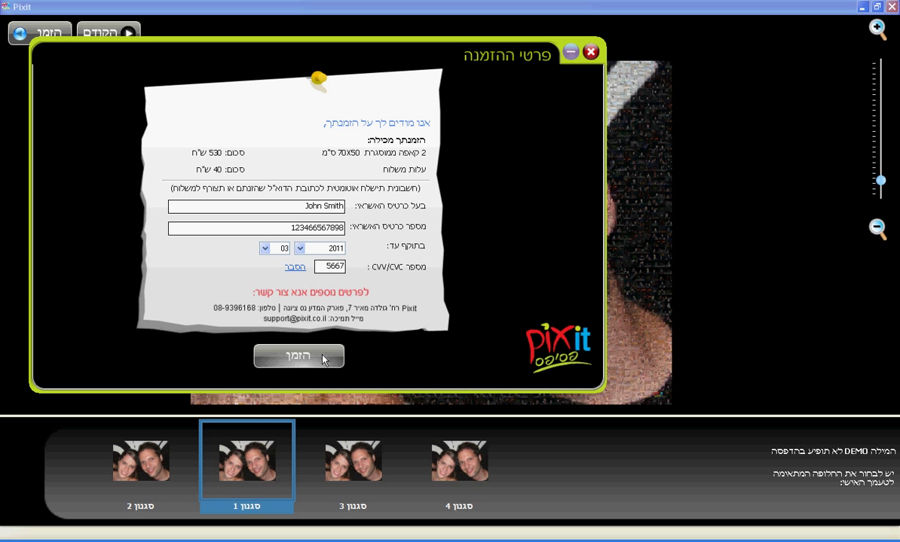
click(322, 358)
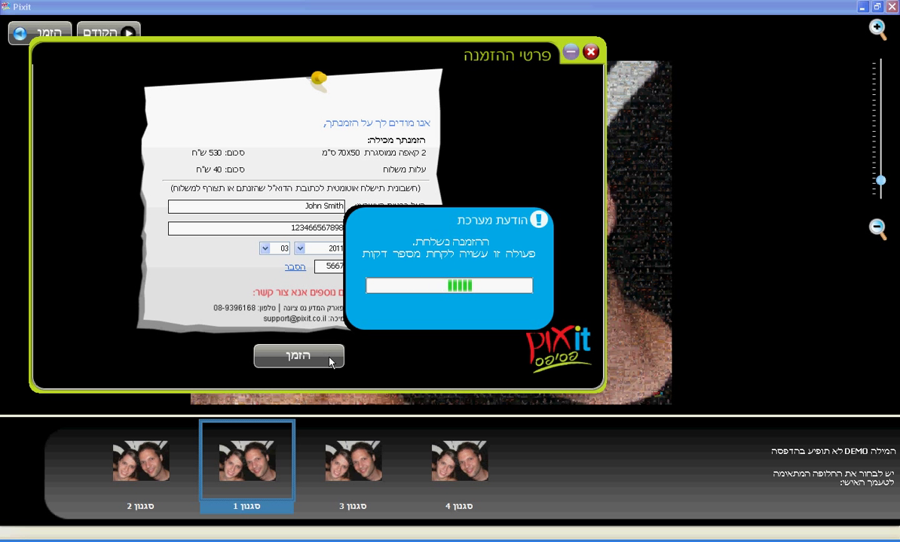